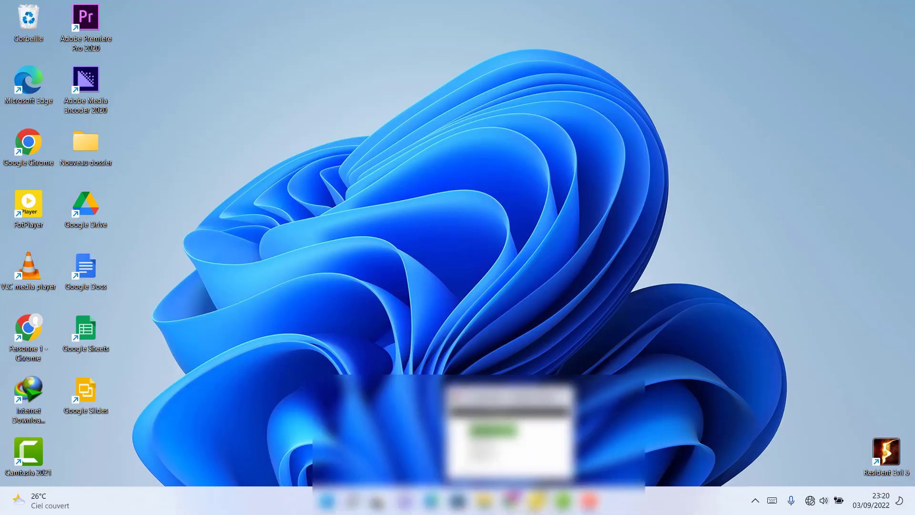
# Open the le geek PDF from Téléchargements > Documents in Foxit PhantomPDF.
pyautogui.click(562, 429)
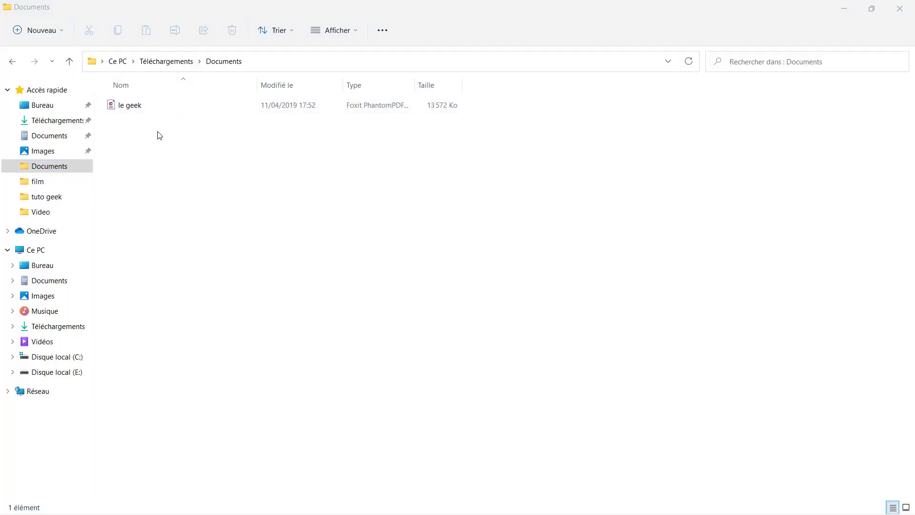
pyautogui.click(160, 107)
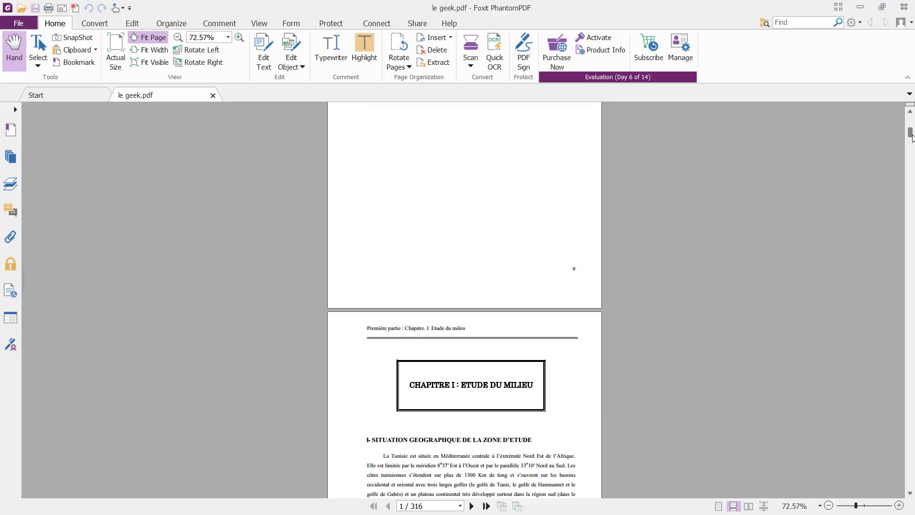
# Jump to page 88 of le geek to show the Tableau I-14 table.
pyautogui.moveTo(910, 114); pyautogui.dragTo(910, 134)
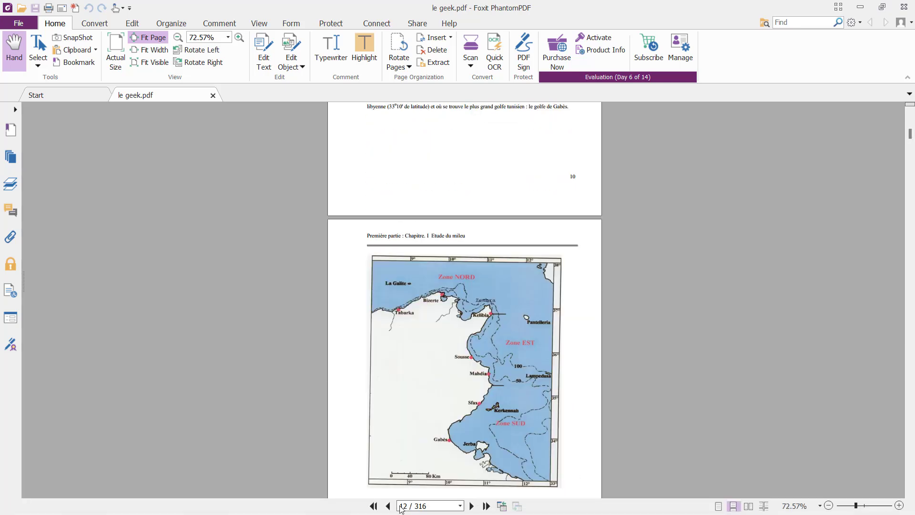
pyautogui.click(407, 504)
pyautogui.write('88')
pyautogui.press('Return')
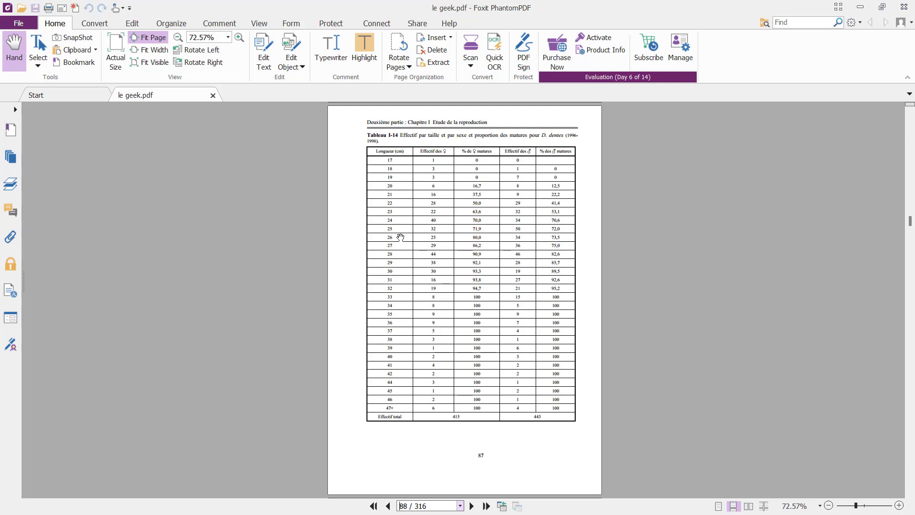
# Open le geek in Word and bring Tableau I-14 on page 96 into view.
pyautogui.click(858, 6)
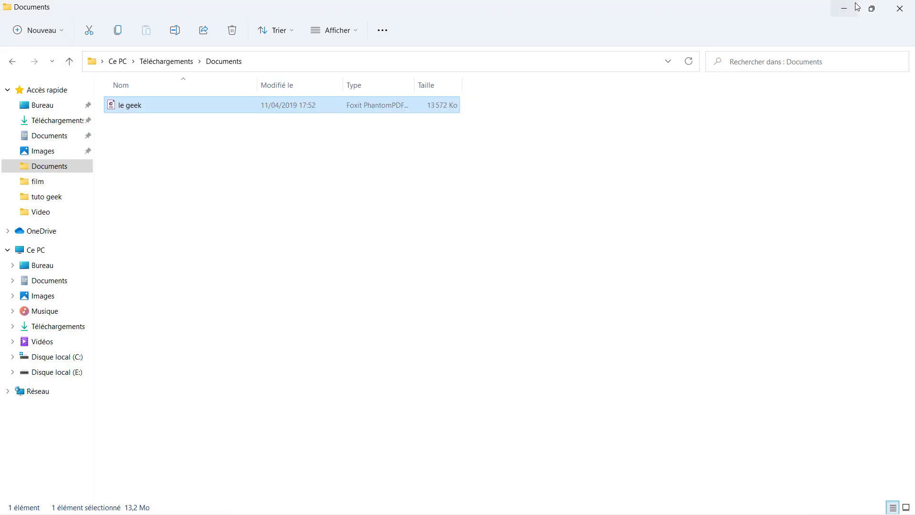
pyautogui.rightClick(147, 105)
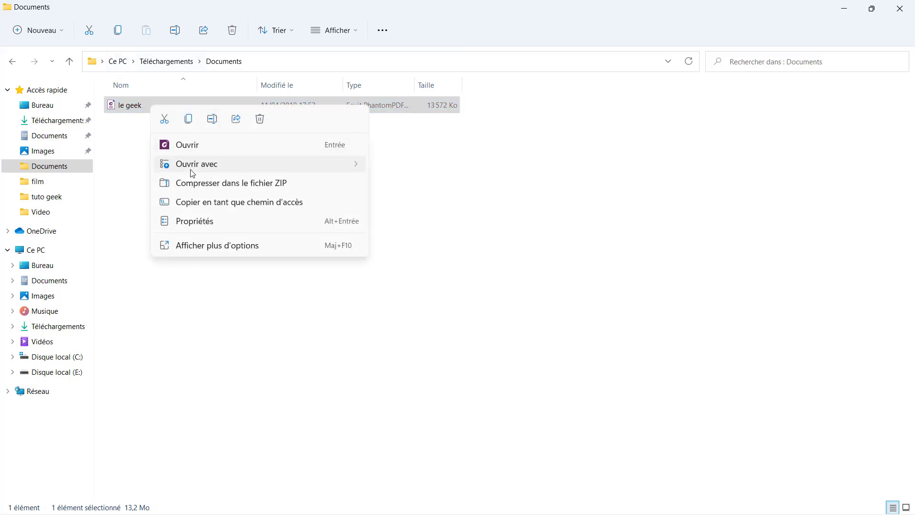
pyautogui.moveTo(196, 164)
pyautogui.click(412, 220)
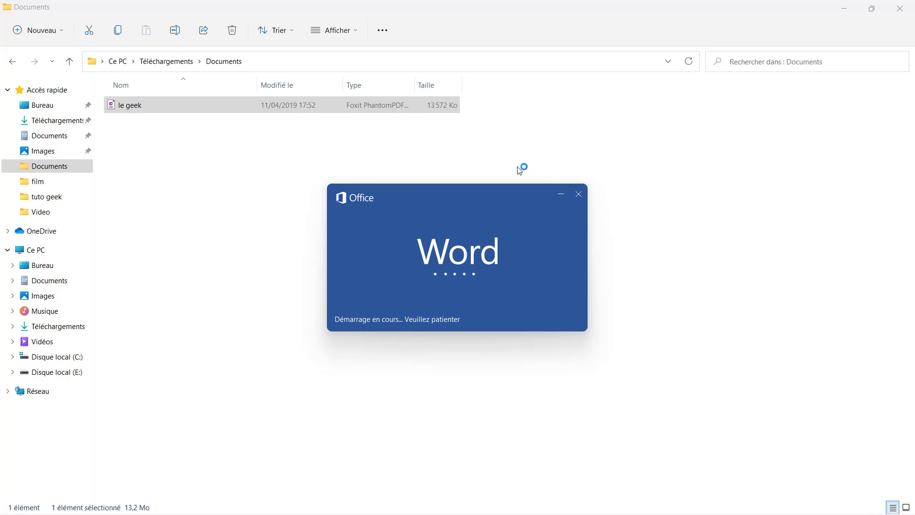
pyautogui.moveTo(908, 452); pyautogui.dragTo(908, 455)
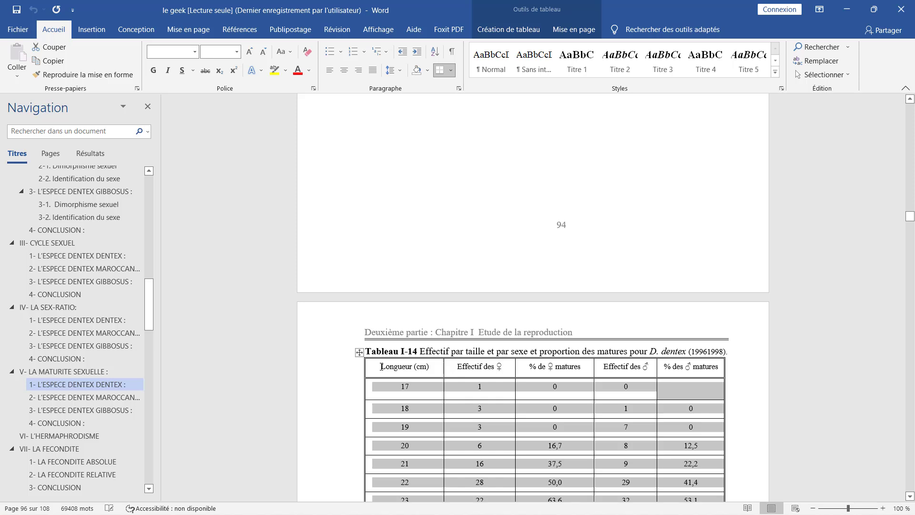
# Copy the Tableau I-14 size-and-sex table from Word, then minimise Word.
pyautogui.scroll(-10, 381, 366)
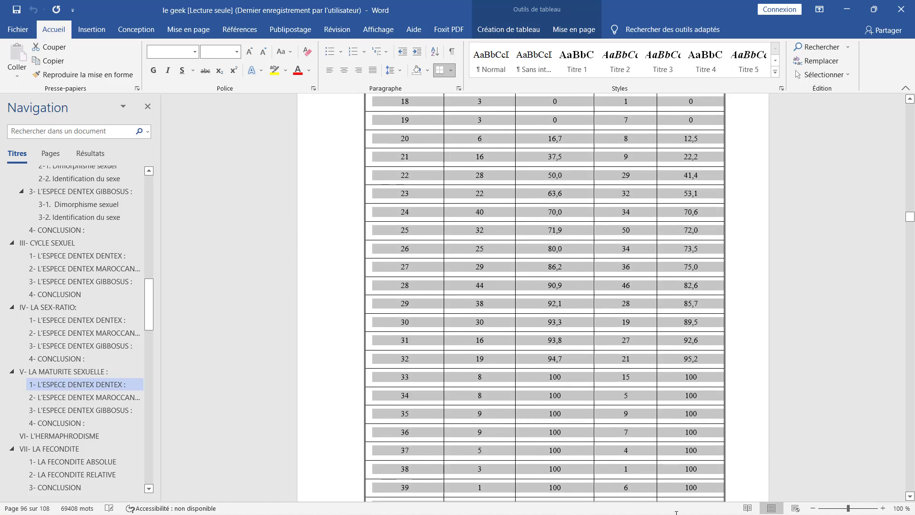
pyautogui.scroll(-4, 710, 341)
pyautogui.scroll(-4, 710, 342)
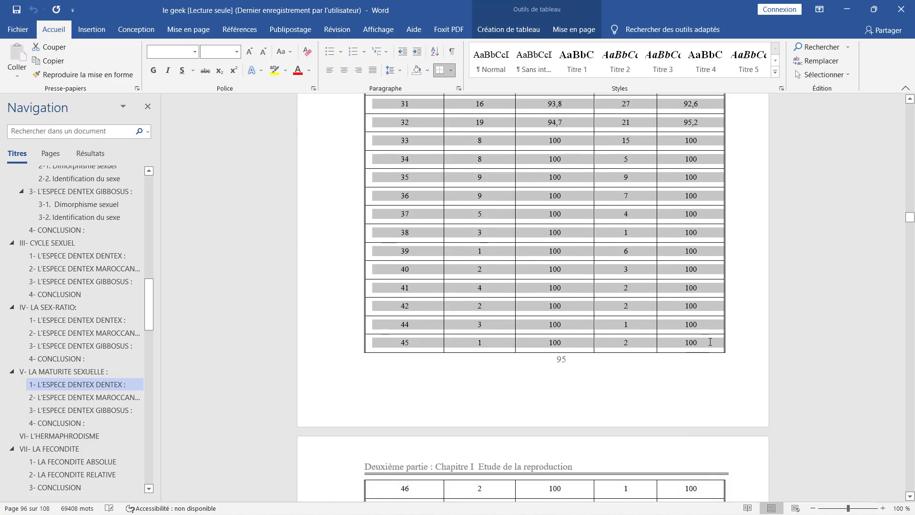
pyautogui.rightClick(710, 342)
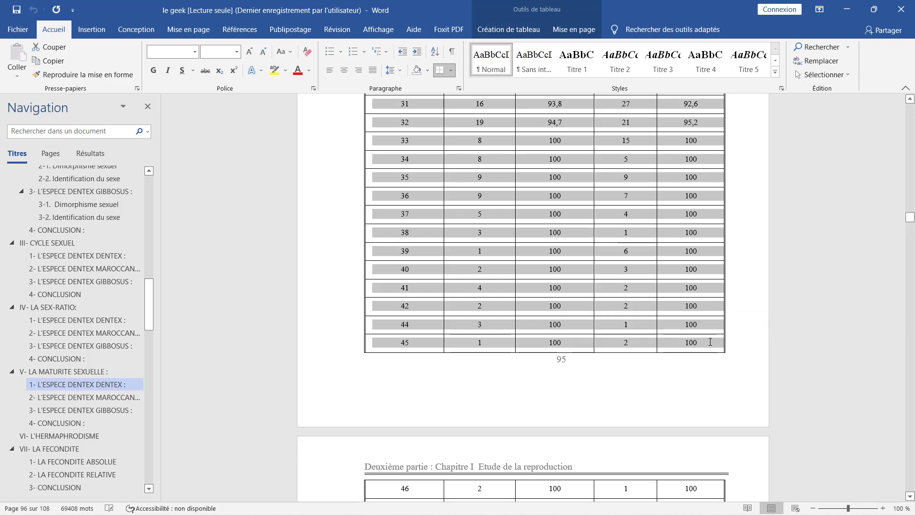
pyautogui.hotkey('ctrl', 'c')
pyautogui.click(846, 7)
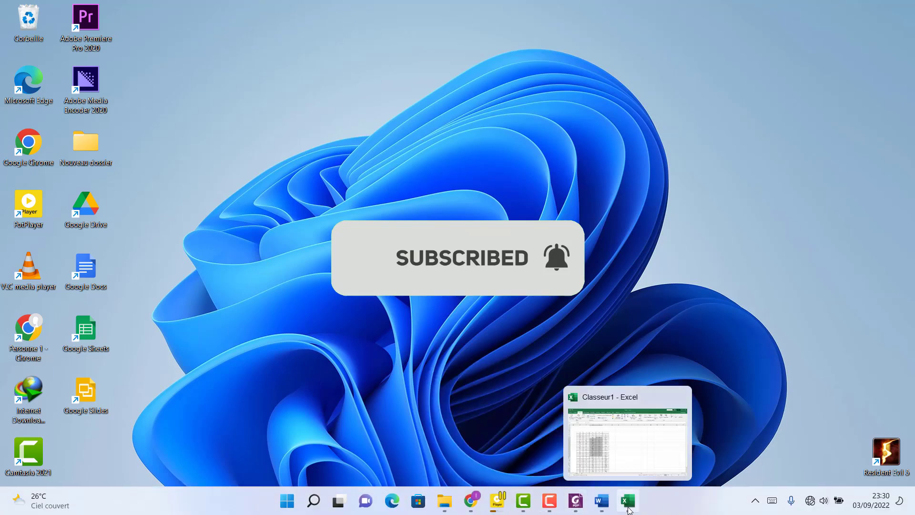
# Switch to Classeur1 in Excel and deselect the pasted Tableau I-14 data.
pyautogui.click(628, 501)
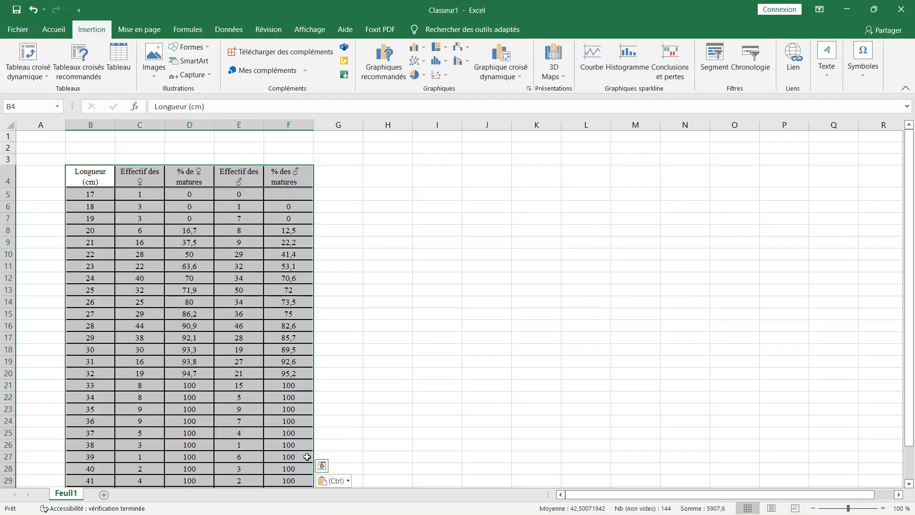
pyautogui.click(354, 242)
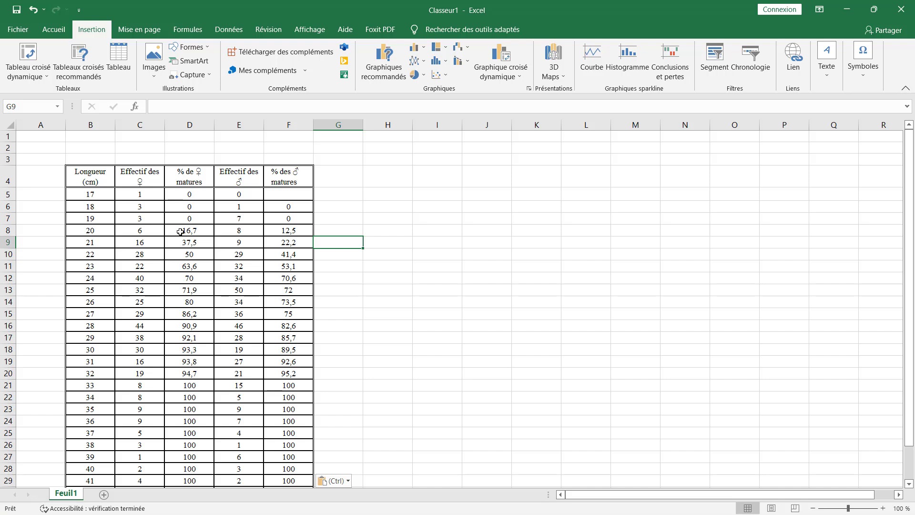
# Plot D8:E20 as a smoothed scatter chart with markers beside the table, then select F8:F20.
pyautogui.click(211, 232)
pyautogui.moveTo(211, 232); pyautogui.dragTo(237, 379)
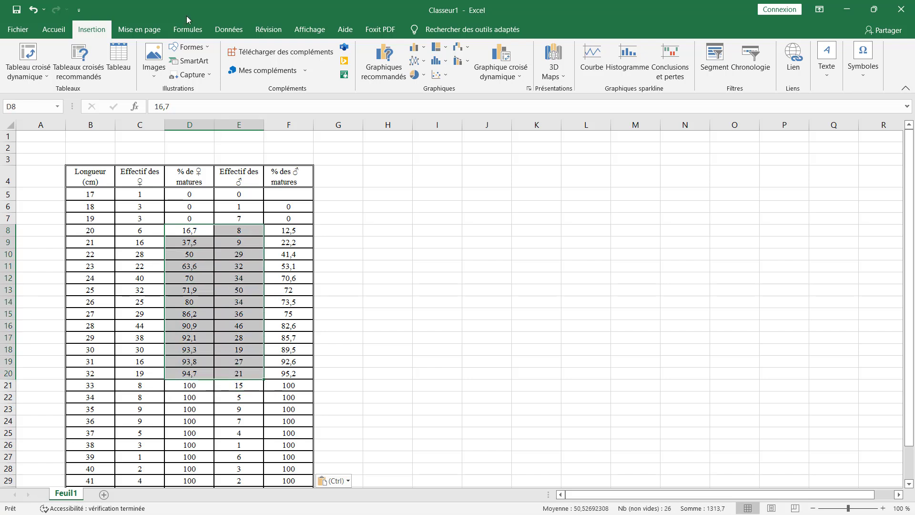
pyautogui.click(444, 77)
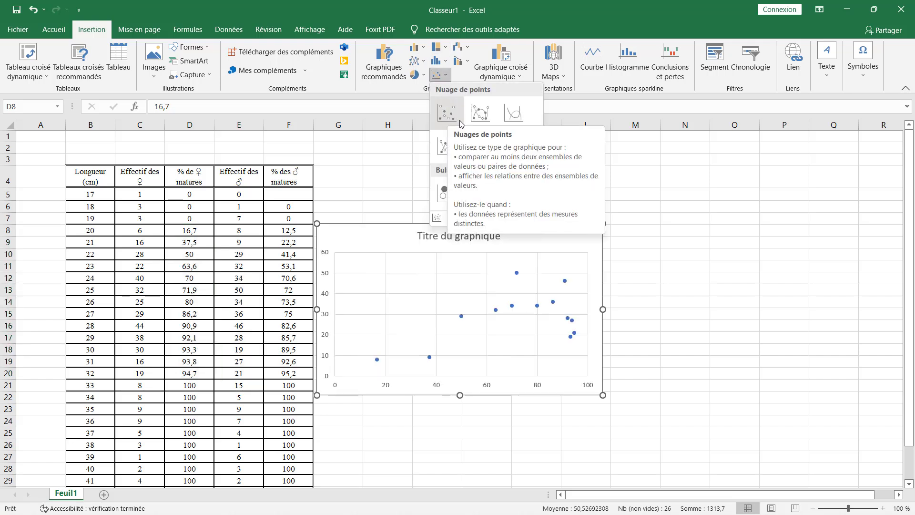
pyautogui.click(484, 122)
pyautogui.moveTo(404, 241); pyautogui.dragTo(435, 225)
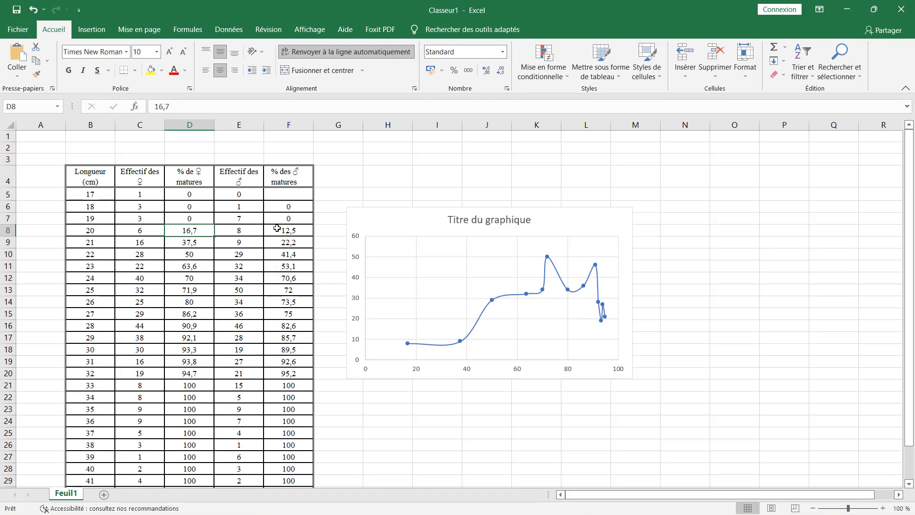
pyautogui.moveTo(277, 228); pyautogui.dragTo(286, 374)
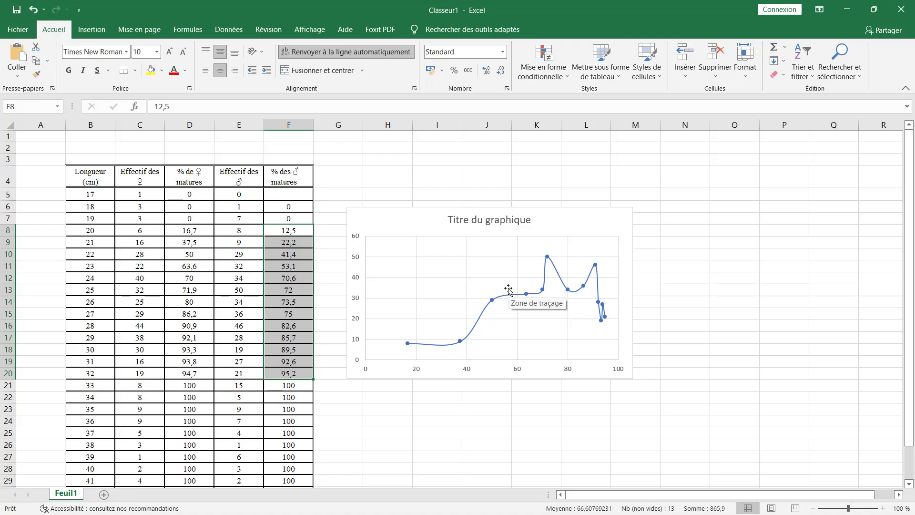
# Replace every comma with a period in the selected column F percentages.
pyautogui.hotkey('ctrl', 'h')
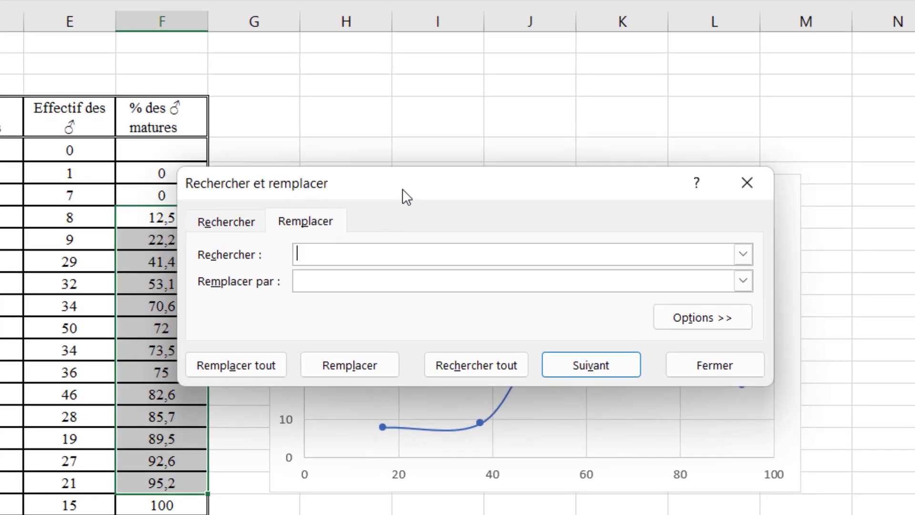
pyautogui.moveTo(402, 189); pyautogui.dragTo(581, 181)
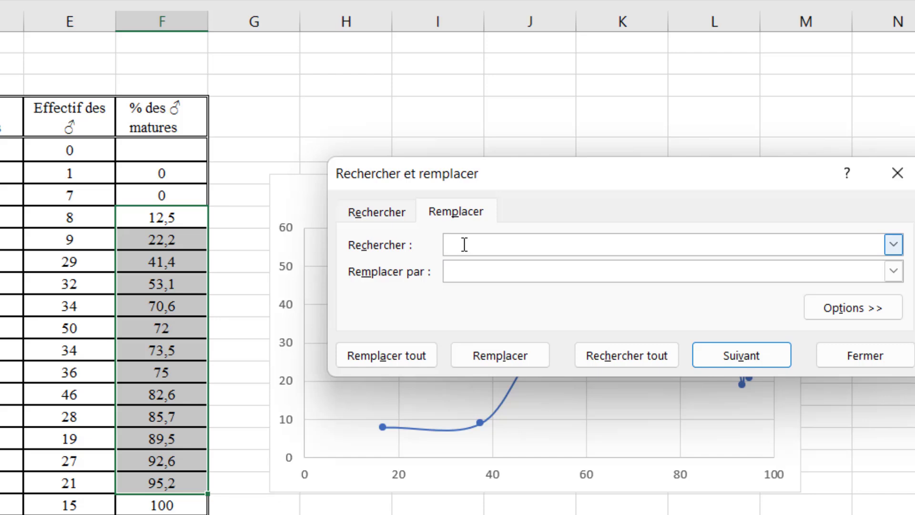
pyautogui.write(',')
pyautogui.click(468, 270)
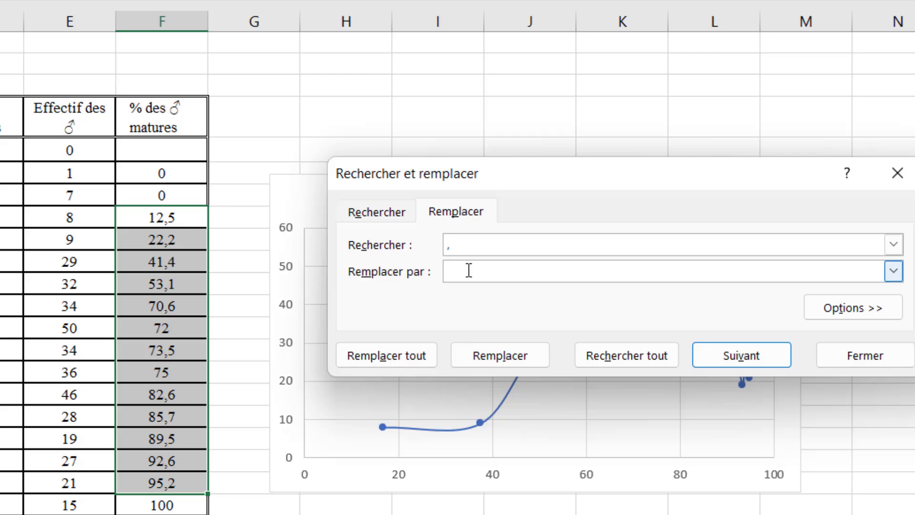
pyautogui.write('.')
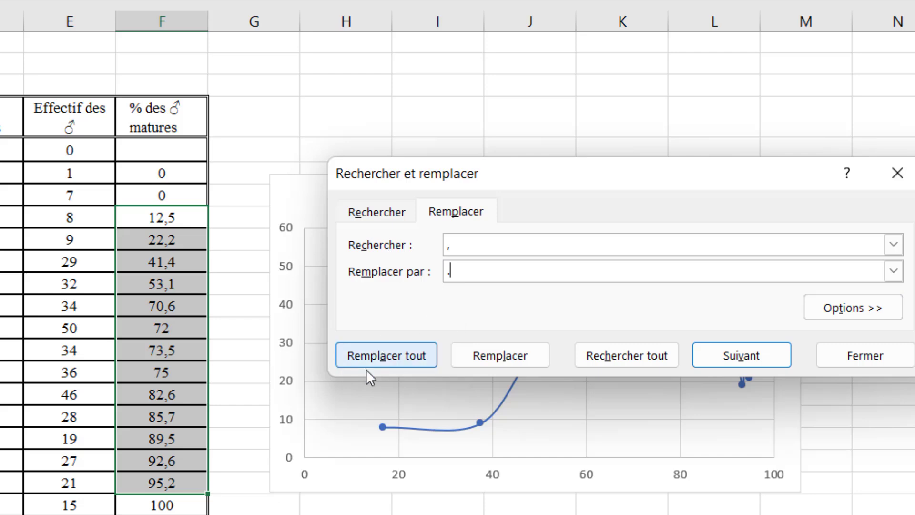
pyautogui.click(400, 365)
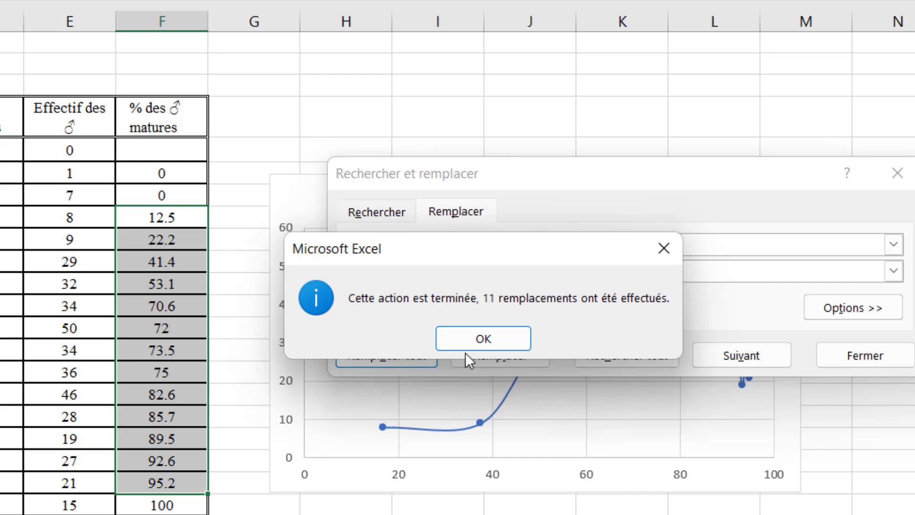
pyautogui.click(489, 335)
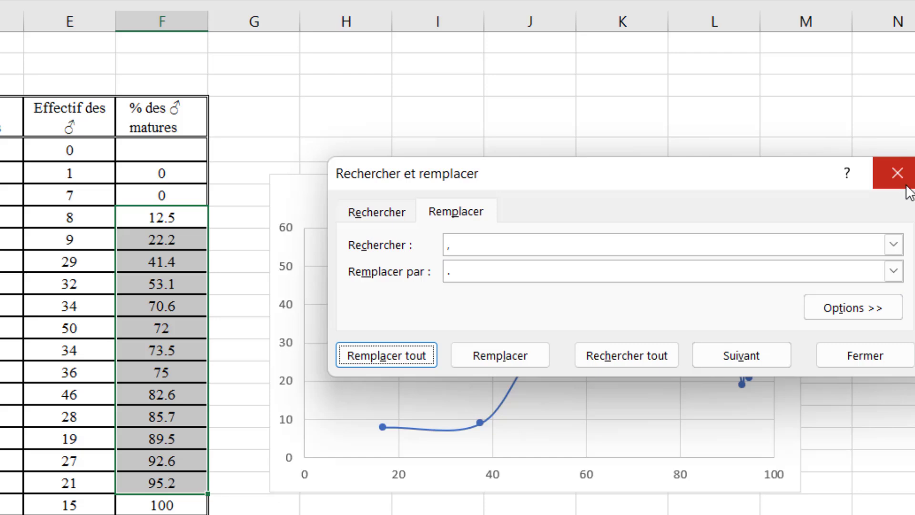
pyautogui.click(897, 173)
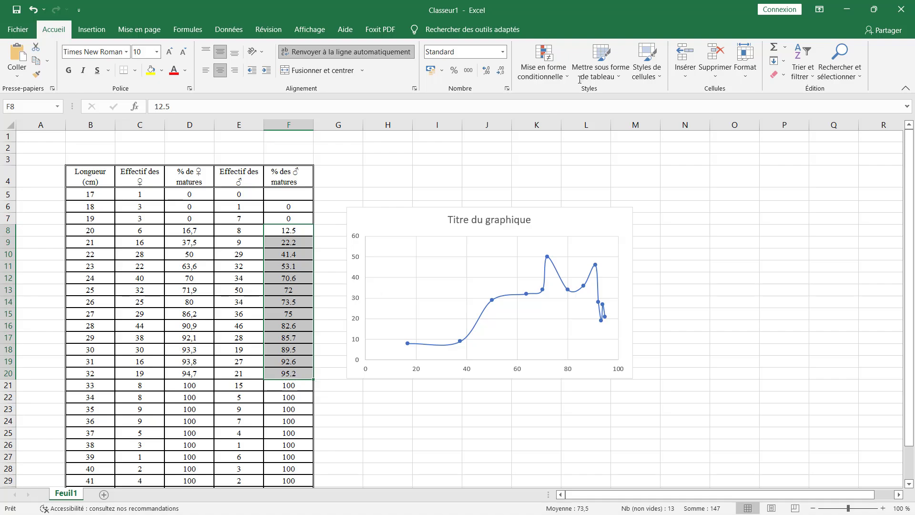
# Minimise the Classeur1 window to reveal the Windows desktop.
pyautogui.click(853, 5)
pyautogui.moveTo(458, 511)
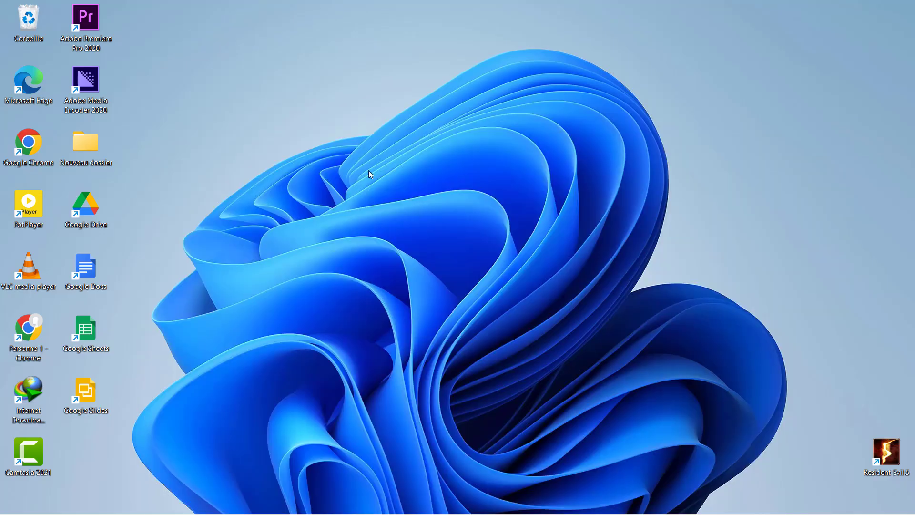